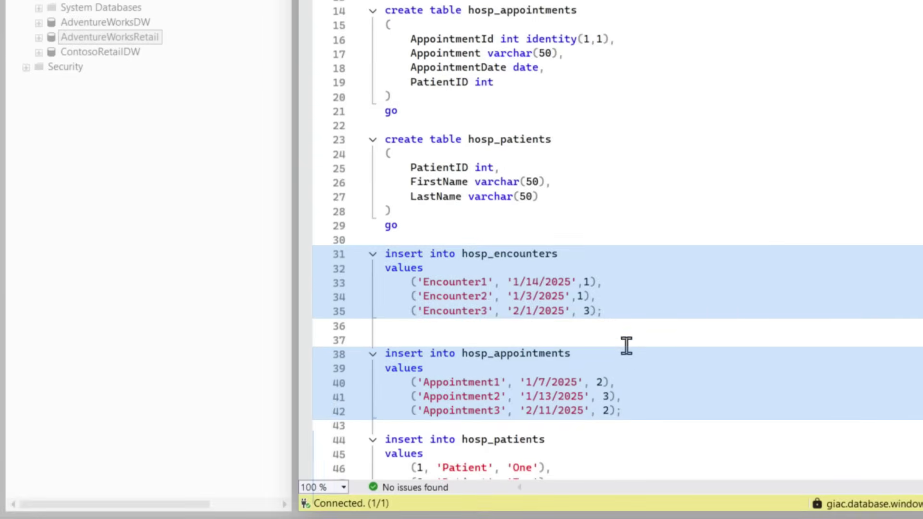
Scroll through the SQL script's CREATE TABLE and INSERT statements for the hosp tables.
scroll(627, 345, "down", 2)
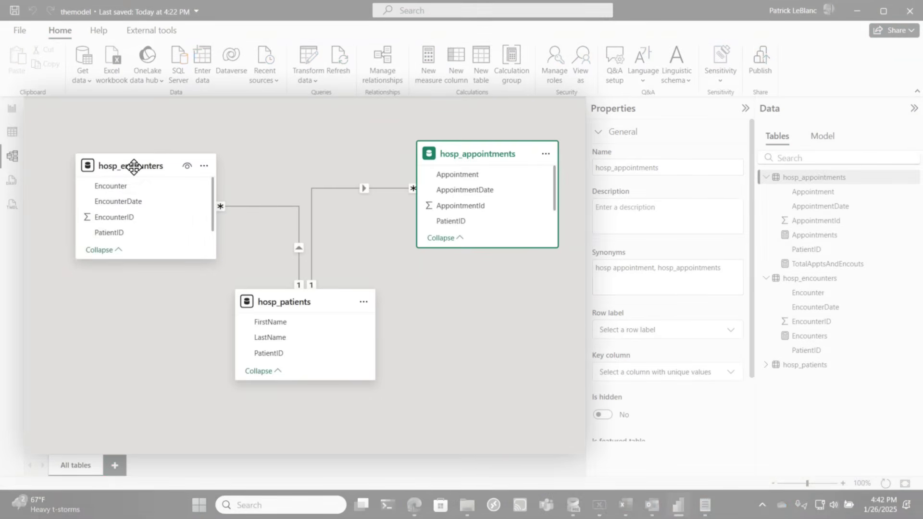
Move hosp_patients lower in the model diagram and inspect the Appointments and Encounters measure formulas.
mouse_move(133, 166)
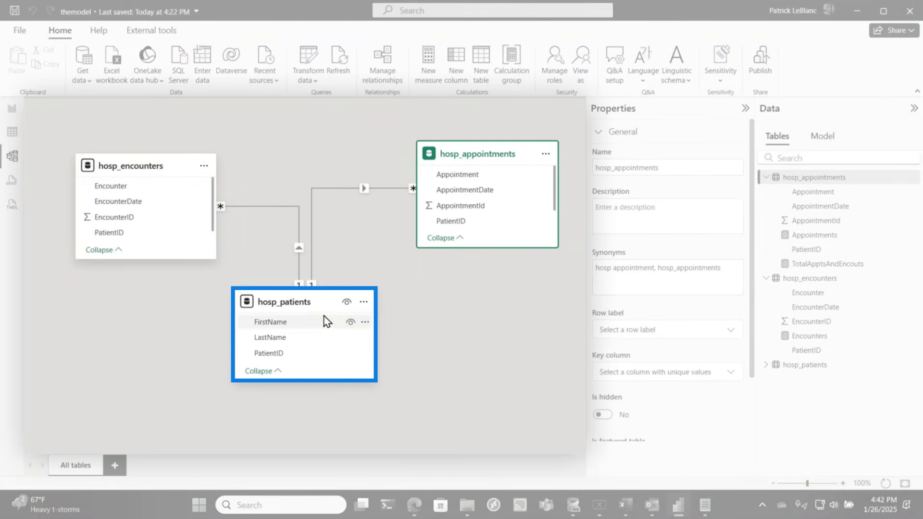
mouse_move(312, 318)
left_click_drag(312, 317, 319, 351)
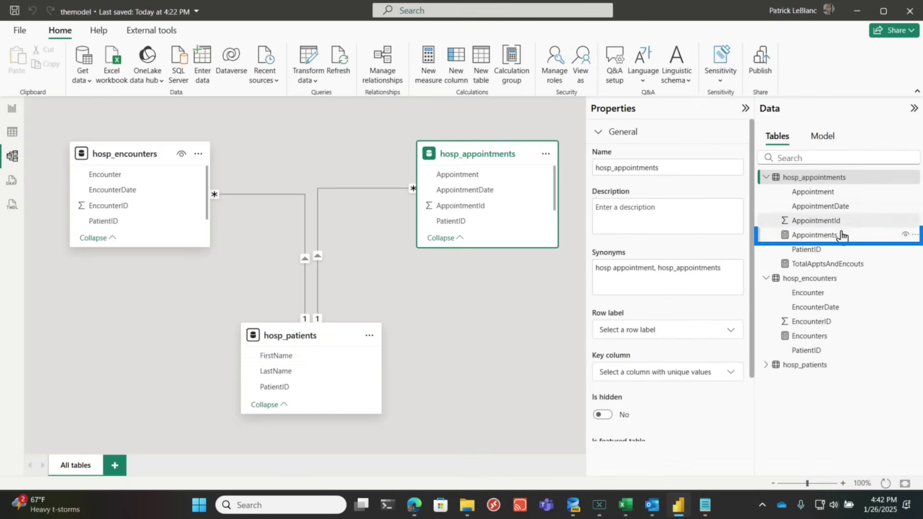
left_click(795, 239)
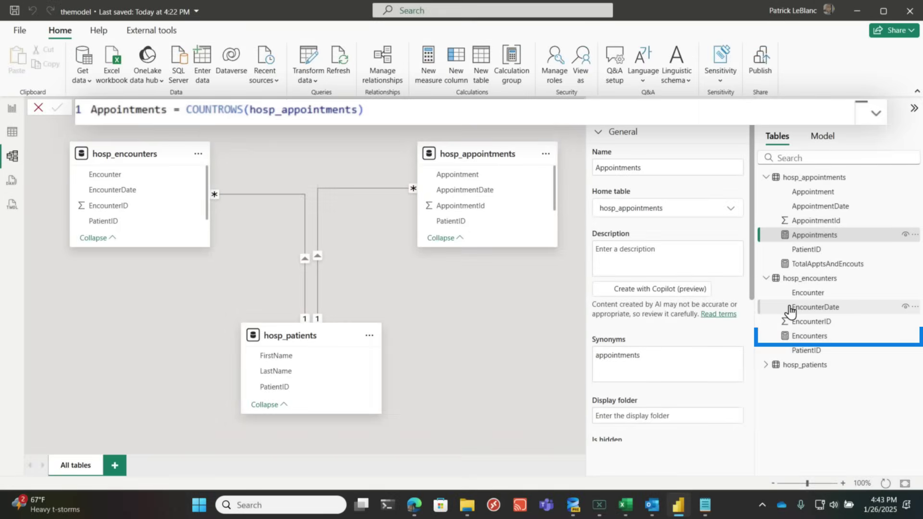
left_click(825, 343)
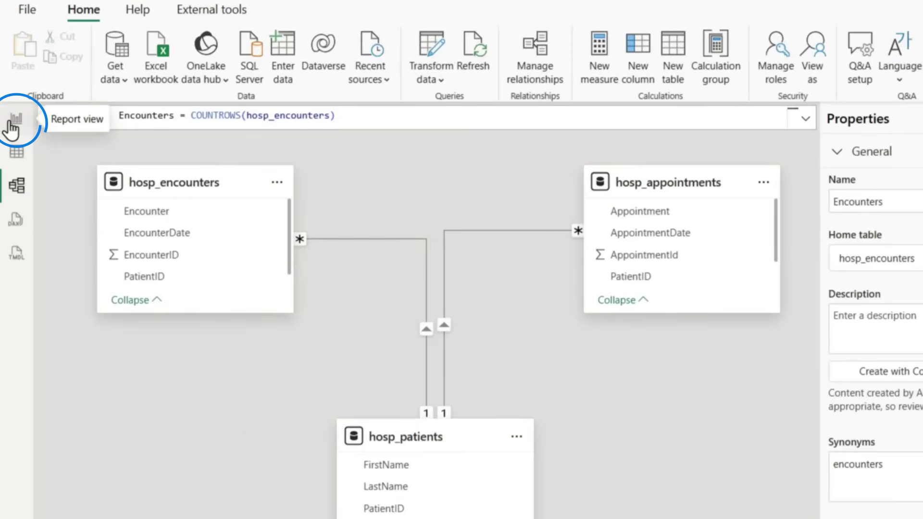
Add a hosp_patients column Patient Name joining FirstName and LastName, shown in a table visual.
left_click(14, 121)
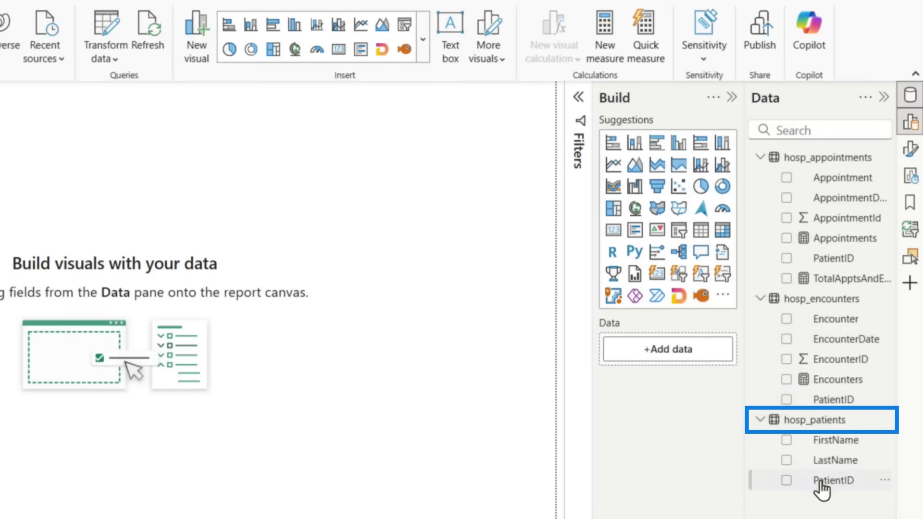
right_click(827, 419)
left_click(735, 134)
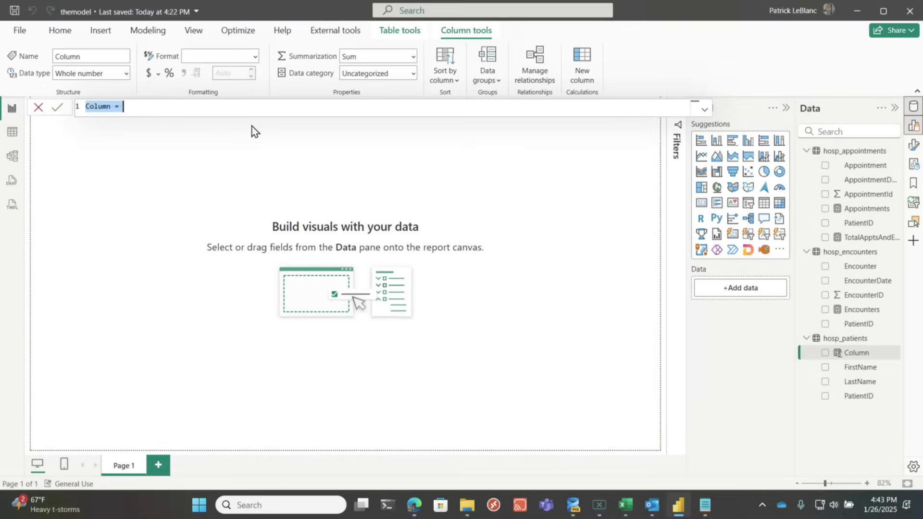
type("Patie")
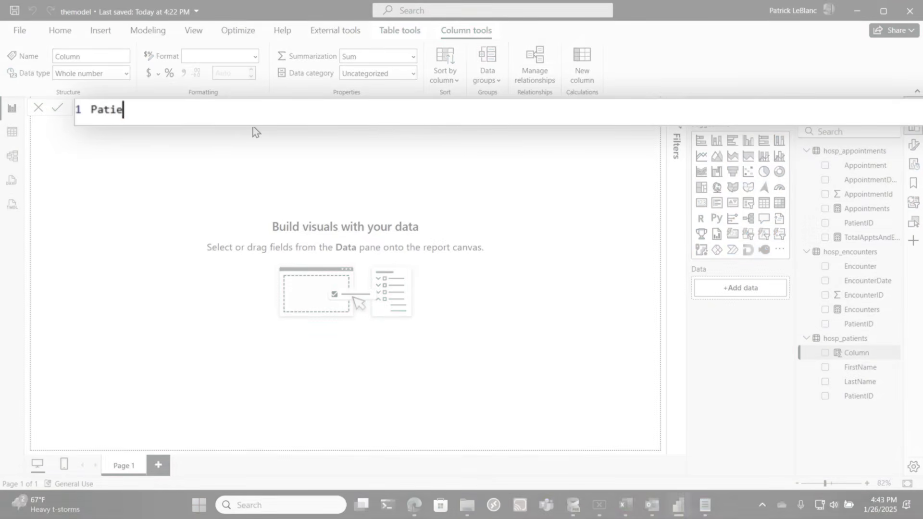
type("nt Name = [FirstName]& \" \" &hosp_patients[LastName")
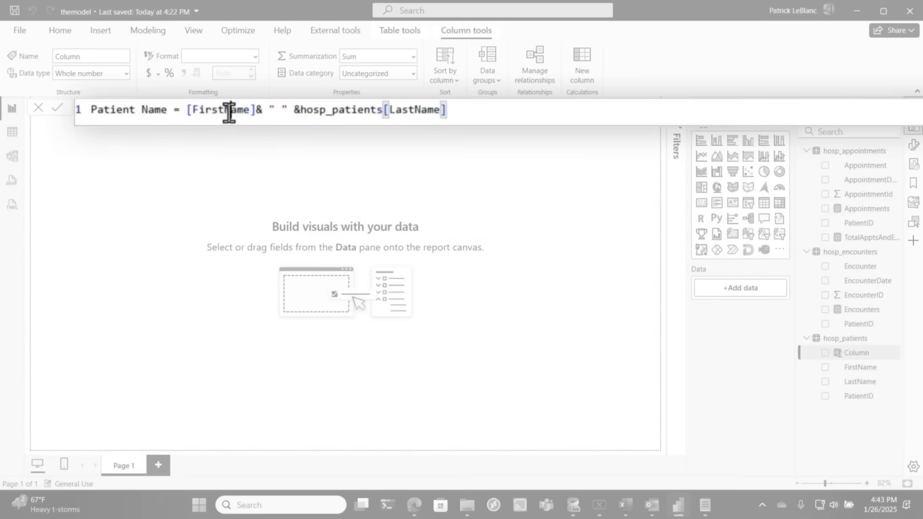
double_click(229, 112)
key("BackSpace")
type("Firs")
key("Tab")
key("Return")
left_click_drag(835, 381, 287, 253)
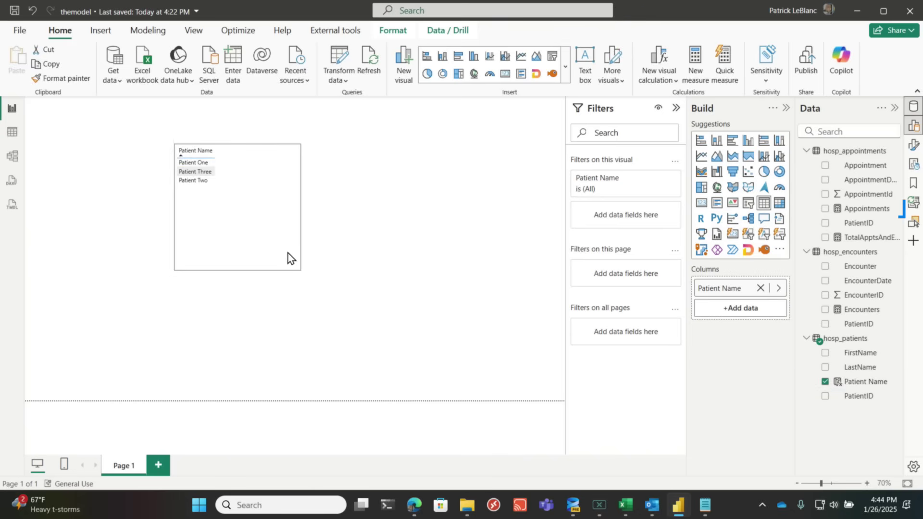
Add resized Appointments and Encounters card visuals beside the Patient Name table.
left_click_drag(874, 217, 475, 154)
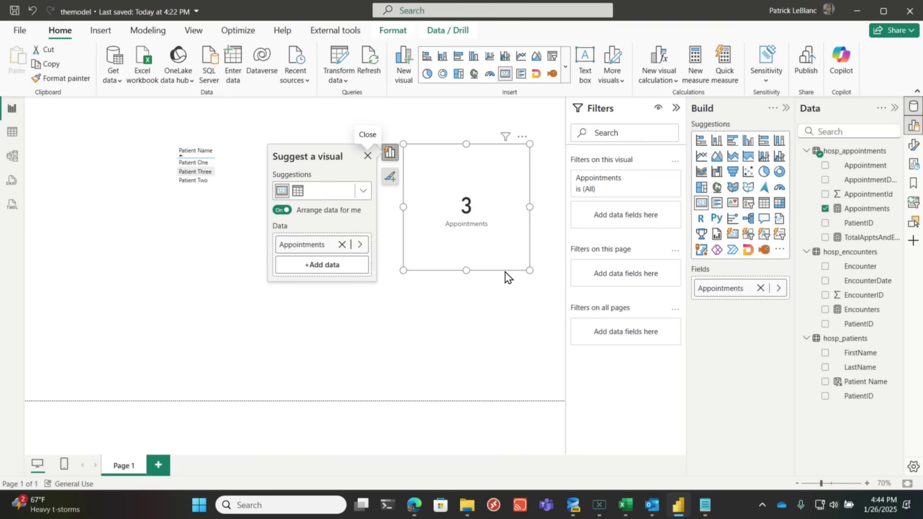
left_click_drag(529, 270, 513, 195)
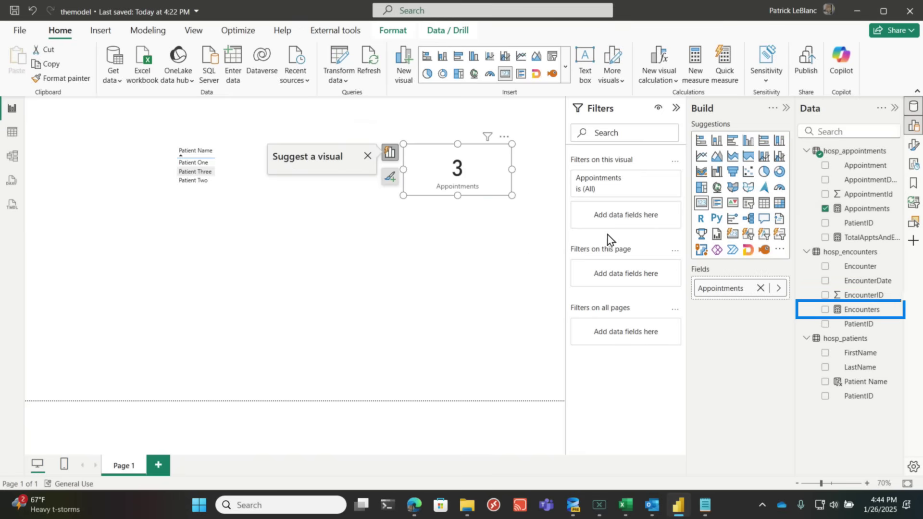
left_click_drag(848, 310, 455, 241)
left_click_drag(495, 268, 495, 281)
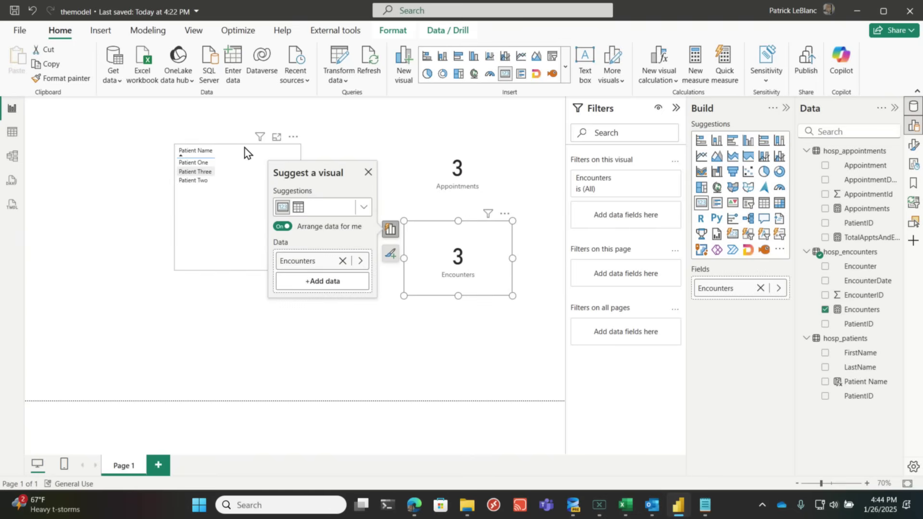
Cross-filter the cards by selecting Patient One, then Patient Three in the table.
left_click(201, 163)
left_click(379, 327)
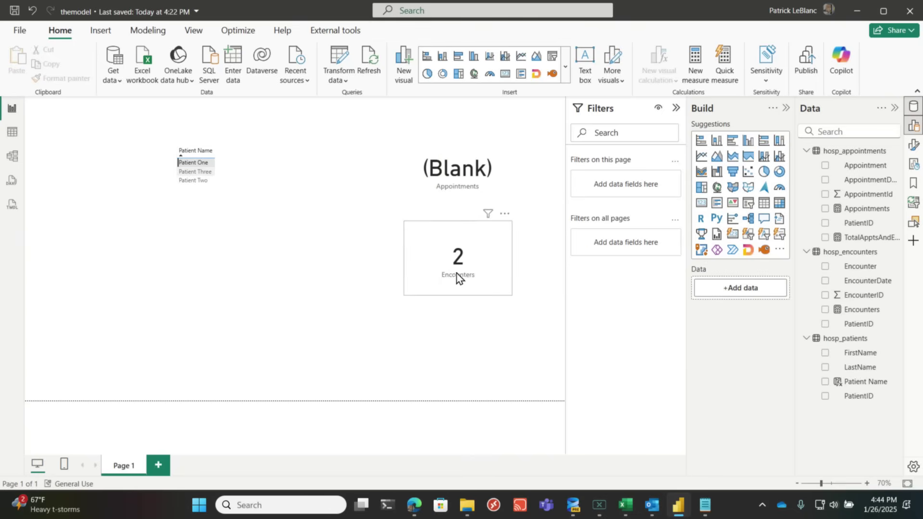
left_click(191, 173)
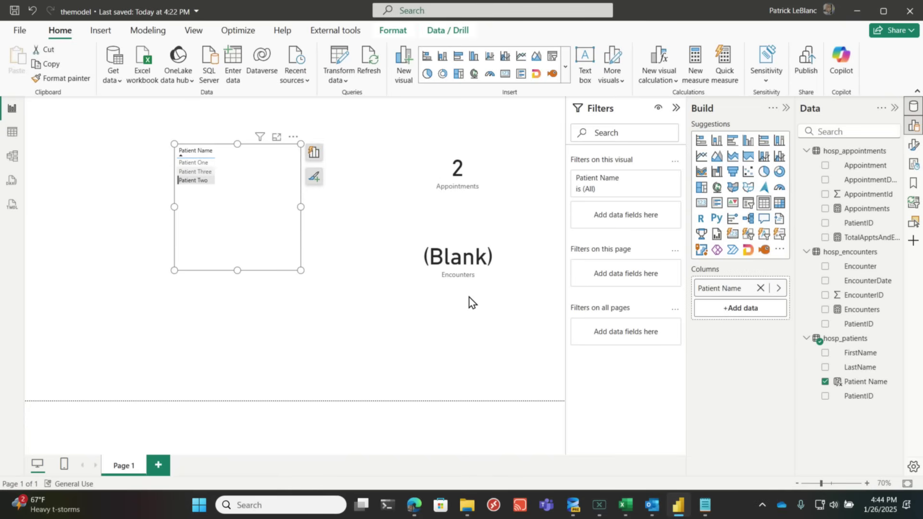
Duplicate the hosp_appointments INSERT statement at the end of the SQL script.
left_click(573, 505)
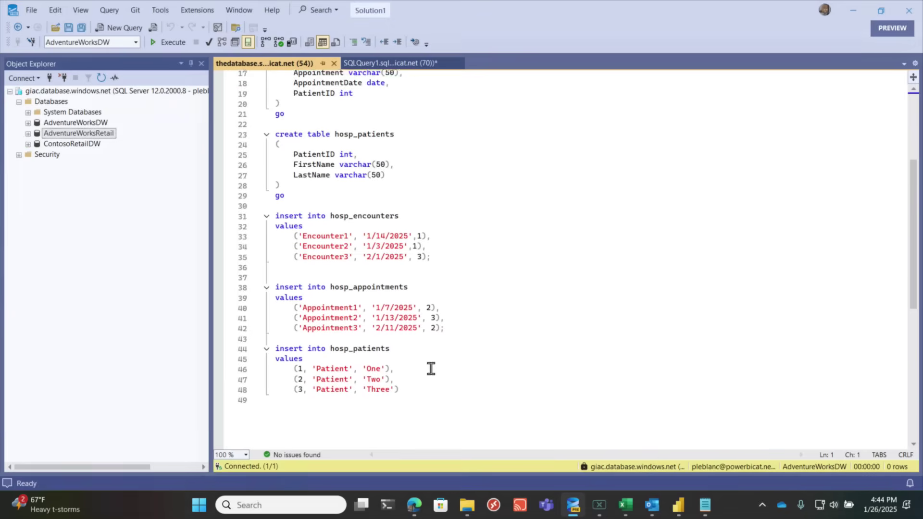
left_click_drag(446, 339, 275, 298)
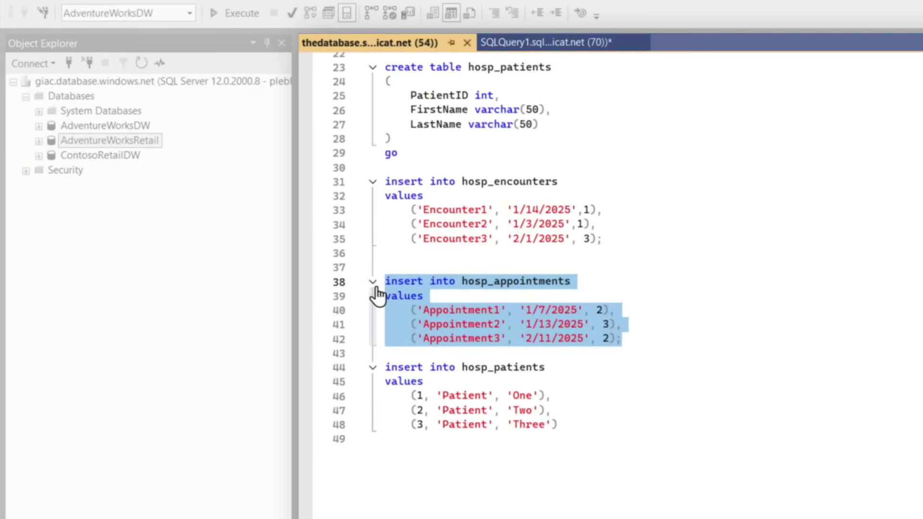
key("ctrl+c")
left_click(636, 452)
key("Return")
key("Return")
key("Tab")
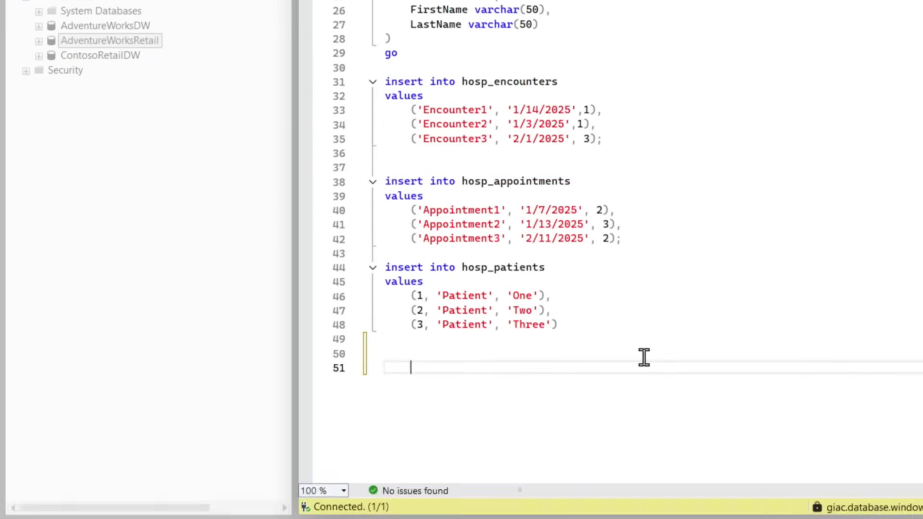
key("ctrl+v")
Change the copied appointment dates to 3/7/2025 and 4/13/2025.
left_click(543, 391)
type("3")
key("Down")
type("4")
key("Down")
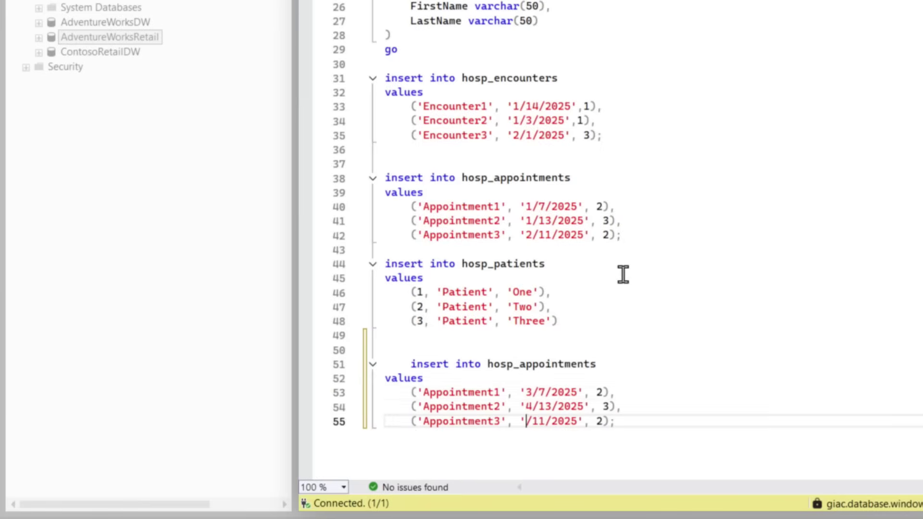
Set the new rows' PatientIDs to 1, 2 and 3 and execute the insert.
key("Up")
key("Up")
key("Right")
key("Right")
key("Right")
key("Right")
key("Right")
key("shift+Right")
type("1")
key("Down")
key("shift+Right")
type("2")
key("Down")
key("shift+Left")
type("3")
left_click_drag(665, 432, 385, 364)
left_click(163, 43)
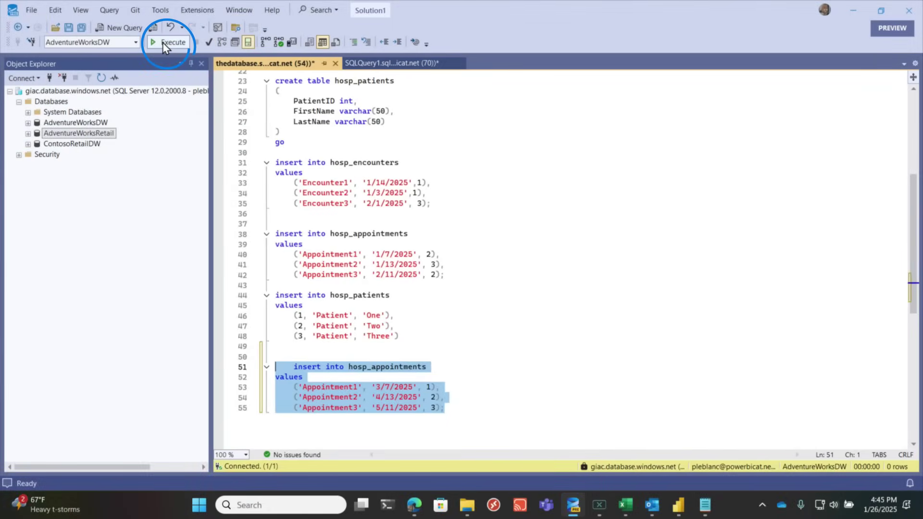
Filter the report to Patient Three and Patient One, then refresh the data.
left_click(678, 504)
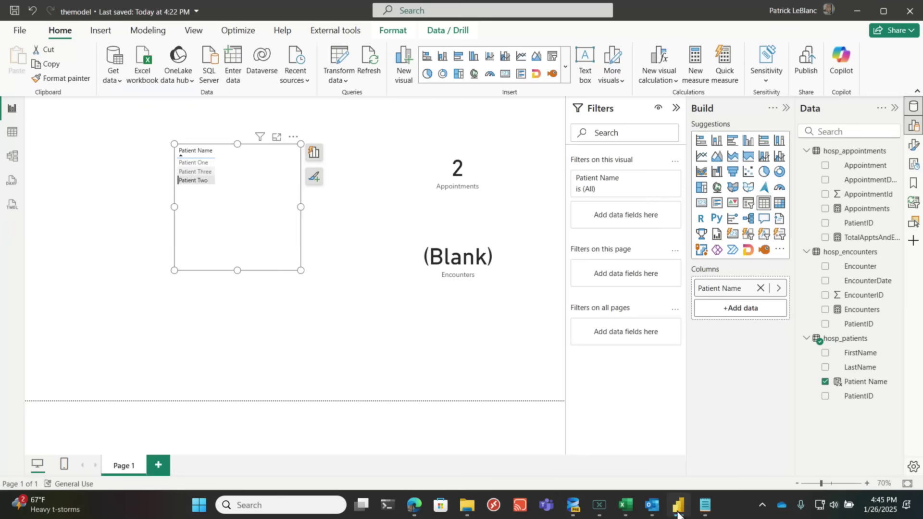
left_click(203, 171)
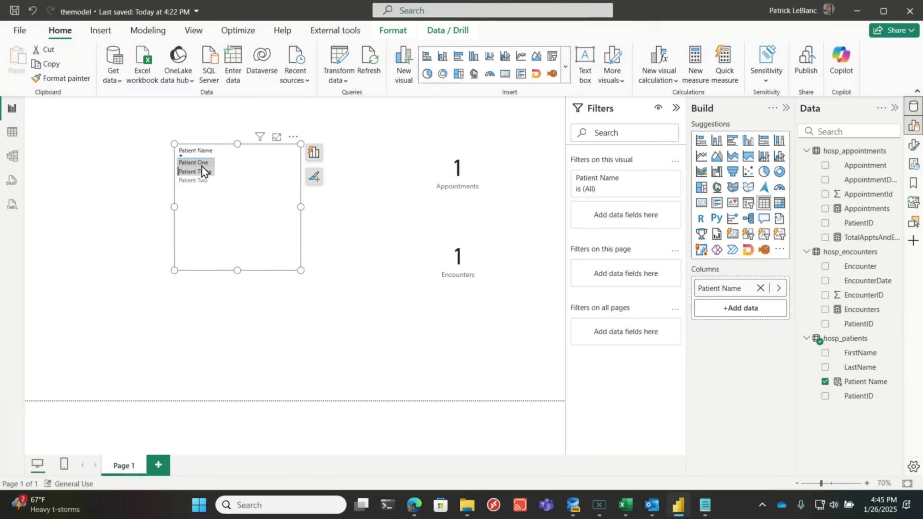
left_click(202, 167)
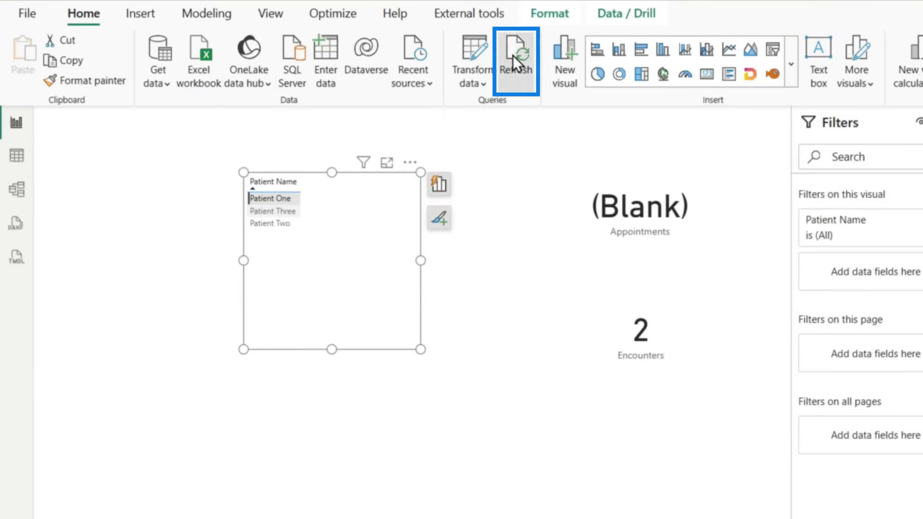
left_click(369, 63)
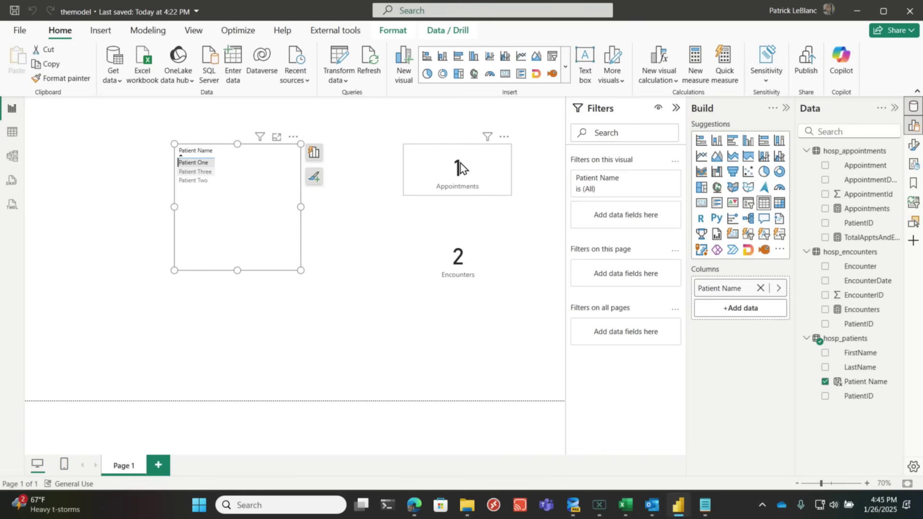
Delete the Appointments and Encounters cards, leaving the Patient Name table selected.
left_click(466, 171)
key("Delete")
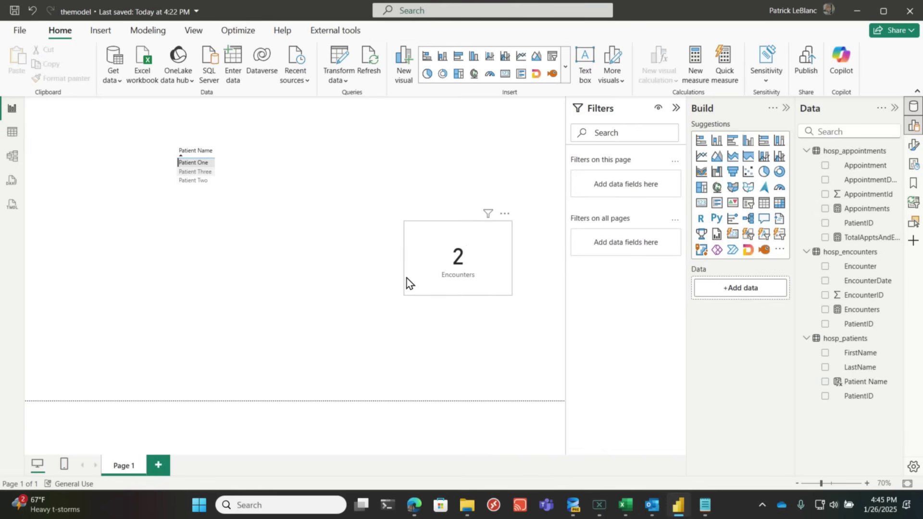
left_click(407, 279)
key("Delete")
left_click(248, 227)
Turn the Patient Name table into an enlarged clustered column chart of Appointments.
left_click_drag(248, 226, 273, 241)
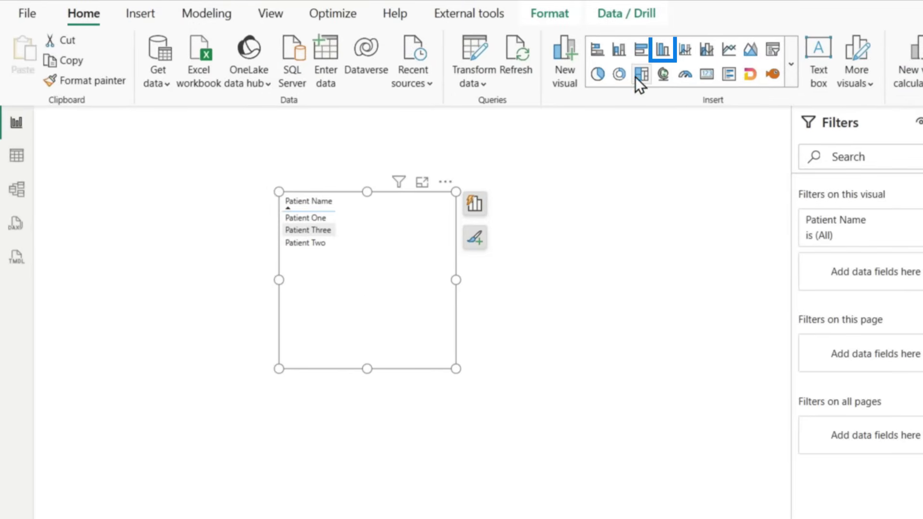
left_click(662, 53)
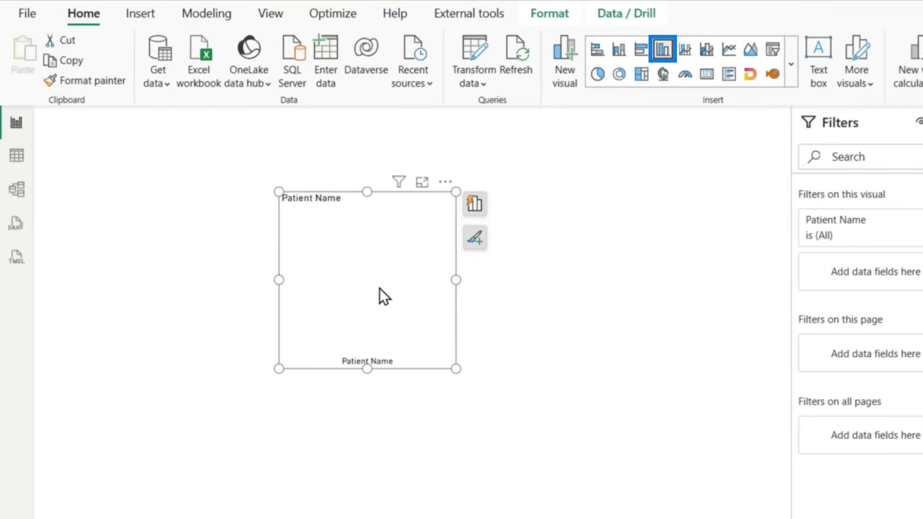
left_click_drag(456, 369, 657, 378)
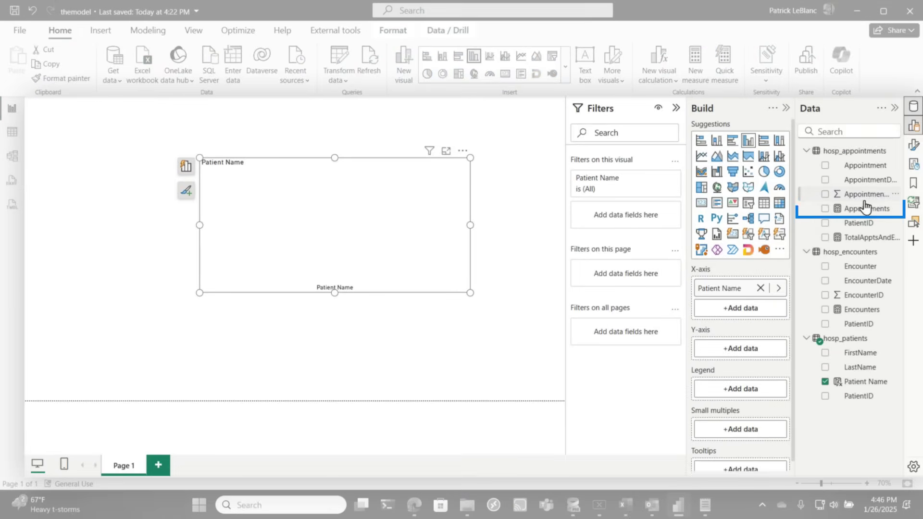
left_click(834, 208)
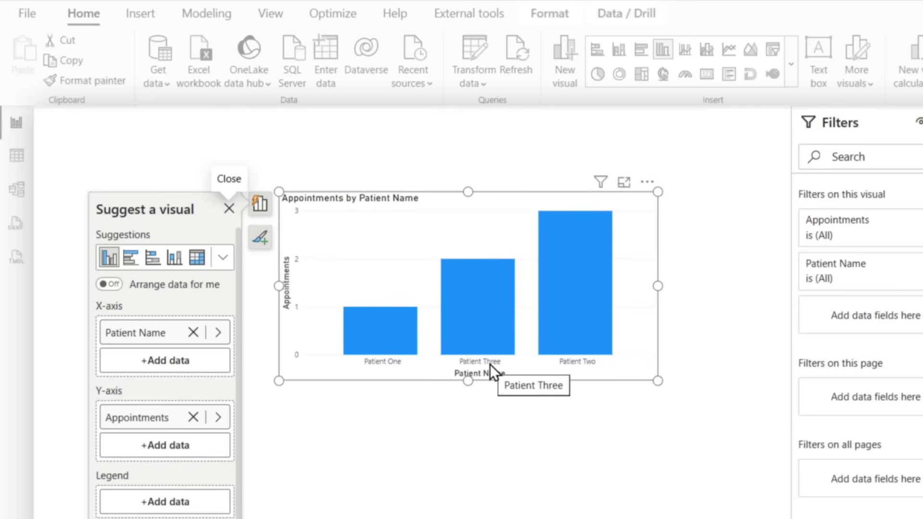
Make the chart show Encounters per patient instead of Appointments.
mouse_move(569, 308)
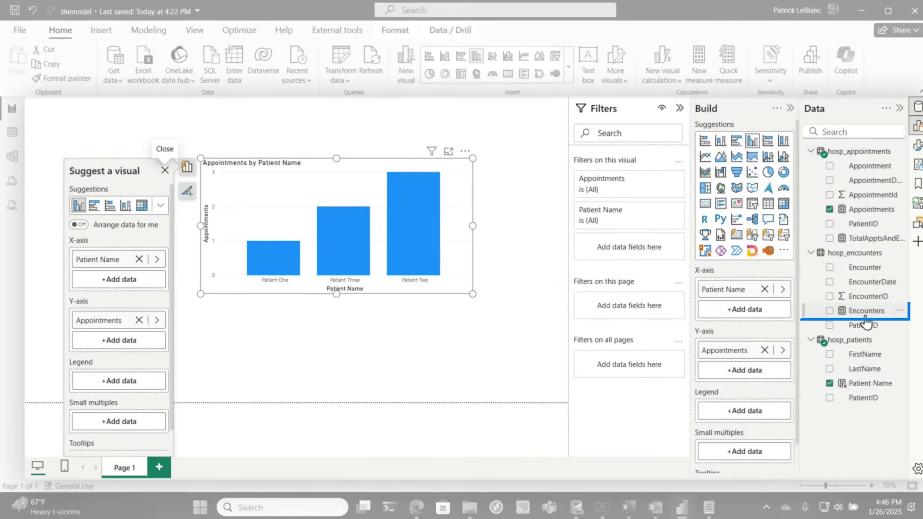
left_click_drag(860, 309, 403, 235)
mouse_move(354, 268)
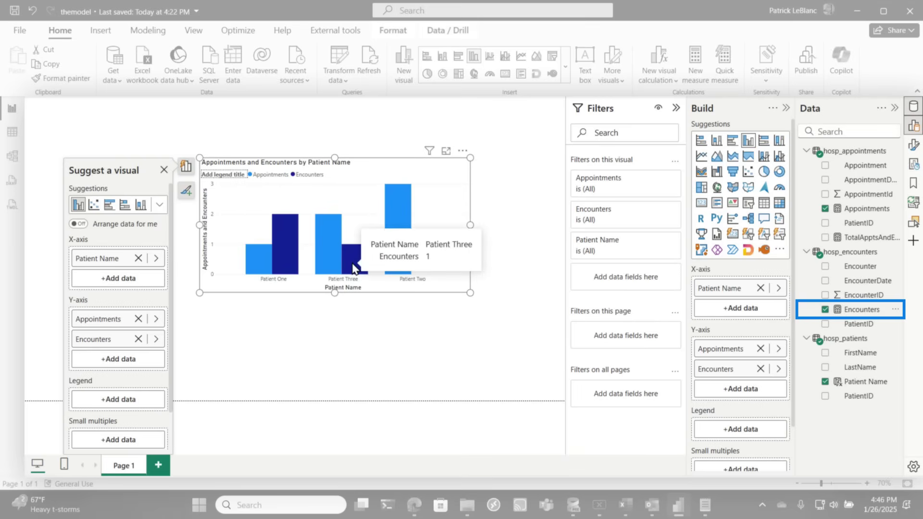
left_click(432, 214)
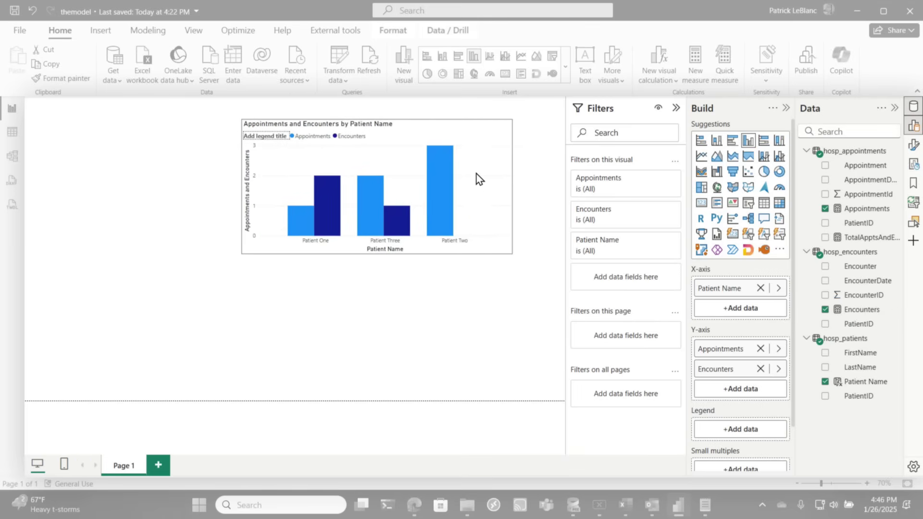
left_click(521, 180)
left_click(825, 209)
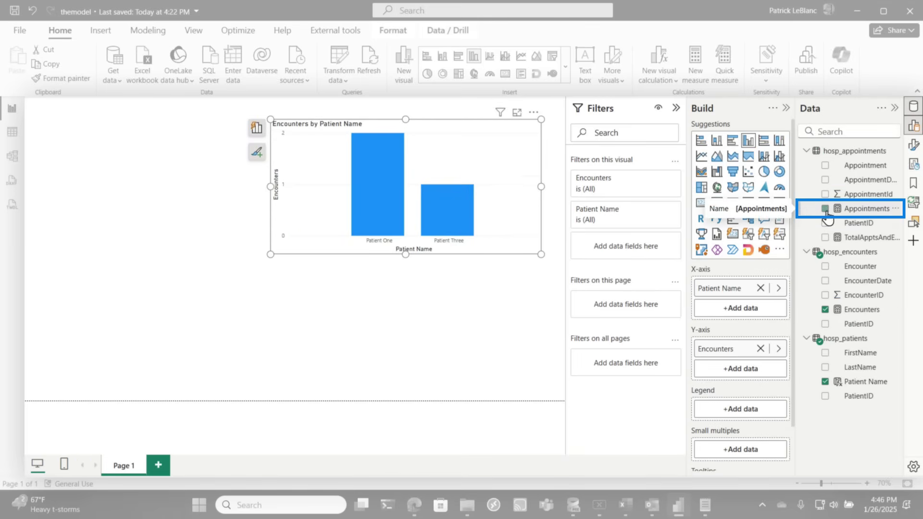
Duplicate the chart and switch the copy to Appointments by Patient Name.
key("ctrl+c")
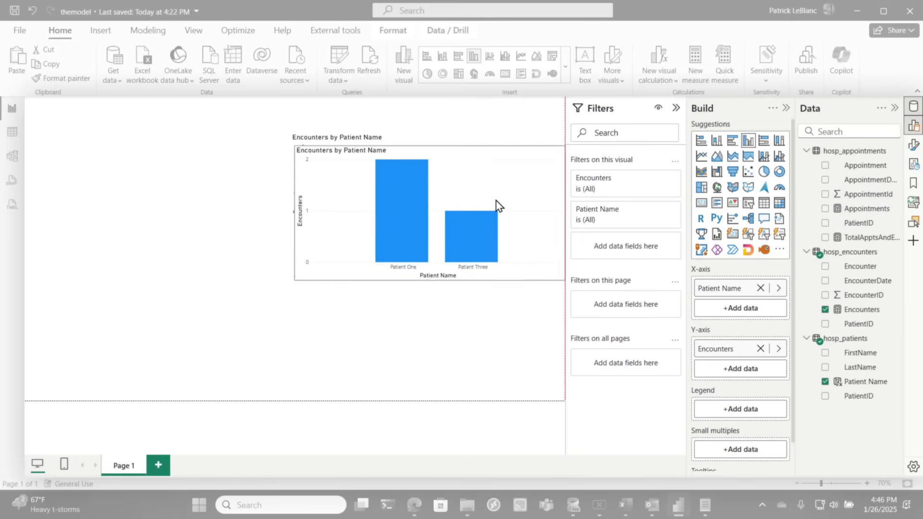
key("ctrl+v")
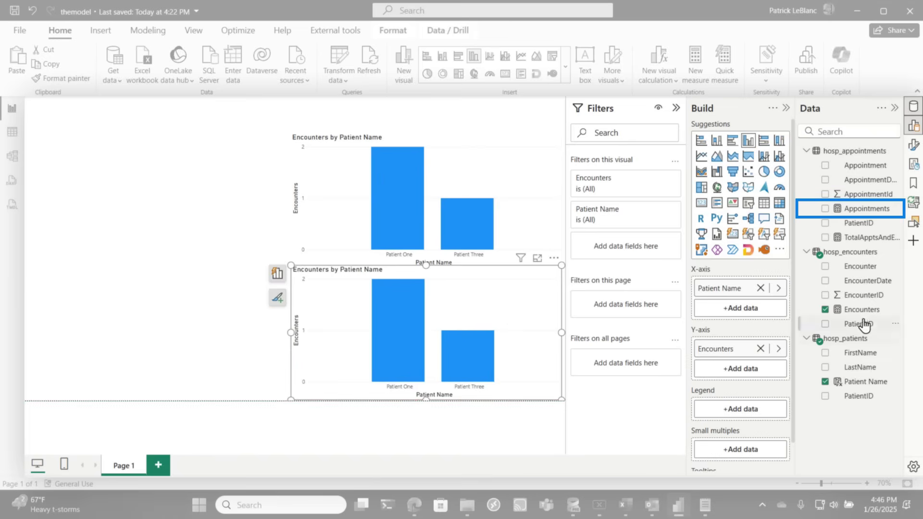
left_click_drag(808, 231, 480, 367)
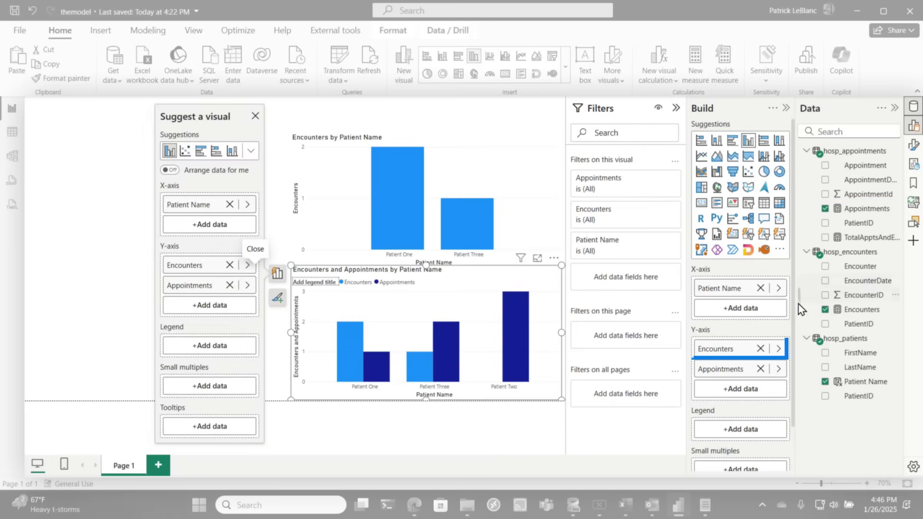
left_click(760, 351)
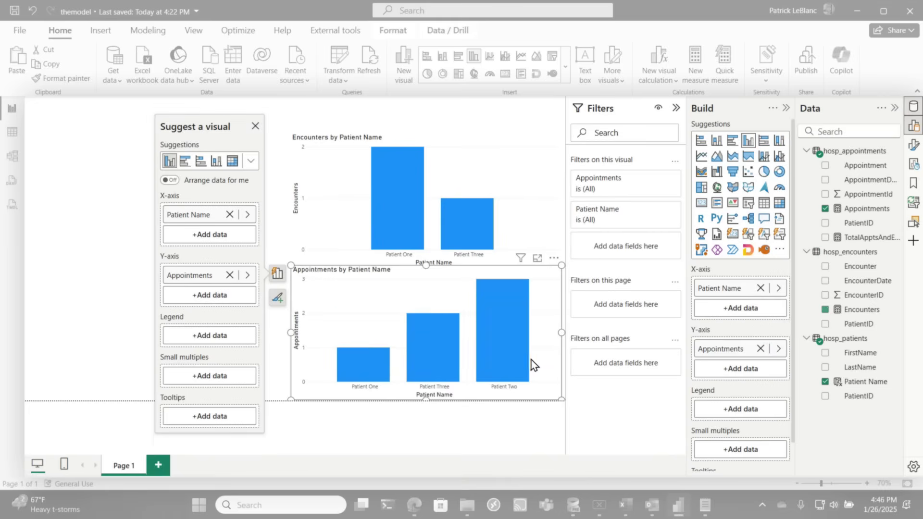